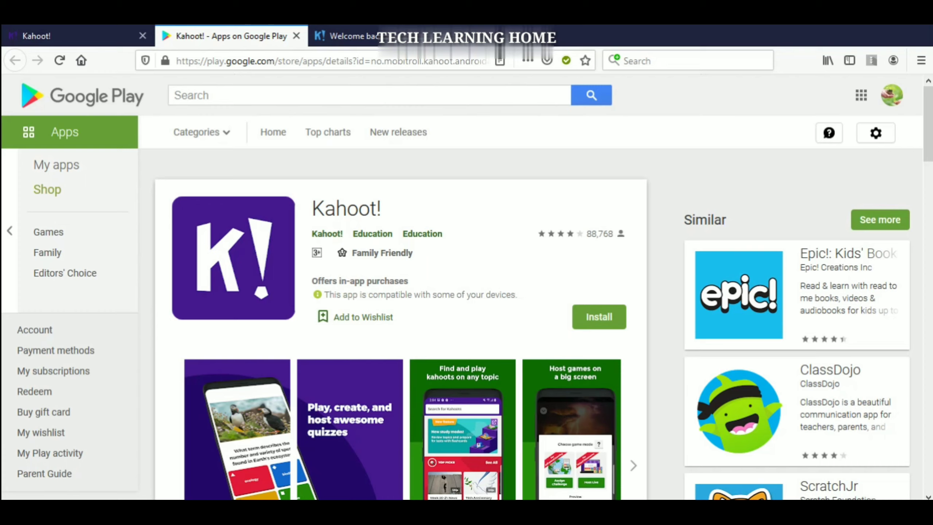
scroll(449, 200, down, 15)
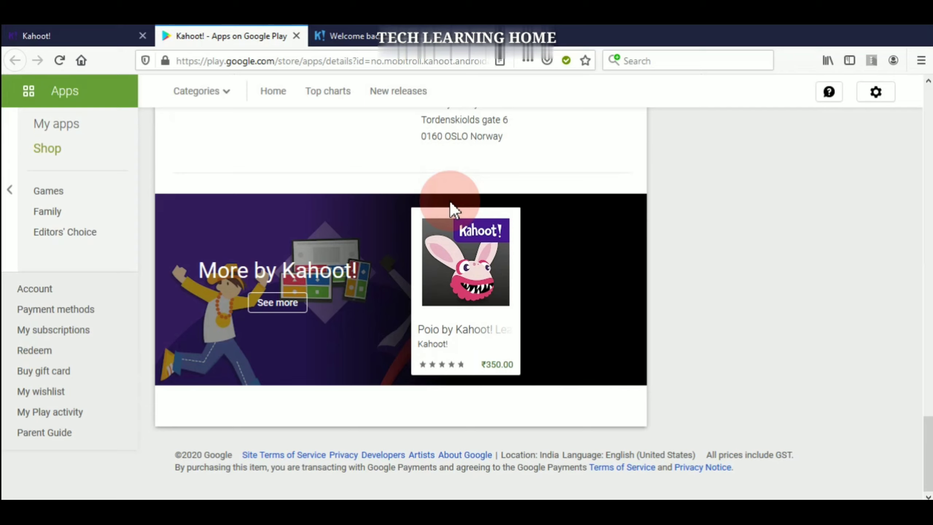
click(296, 36)
click(278, 60)
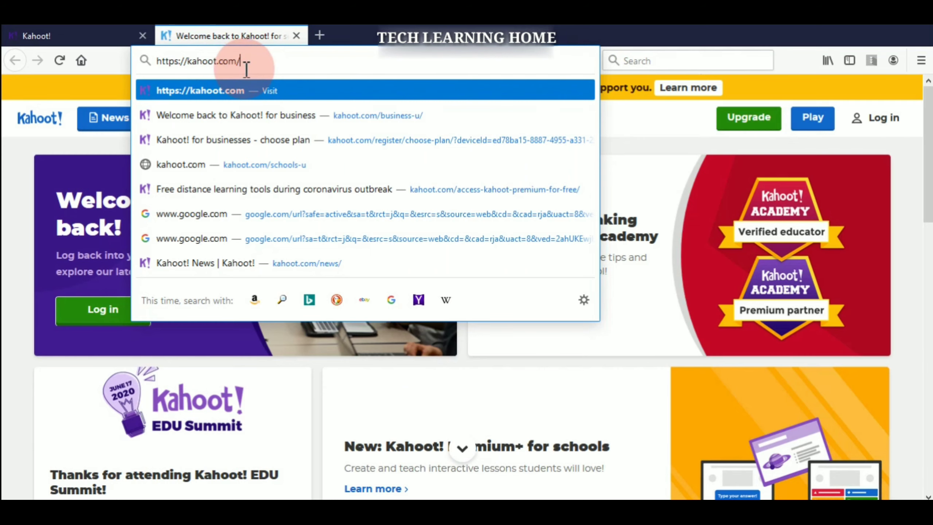
key(Return)
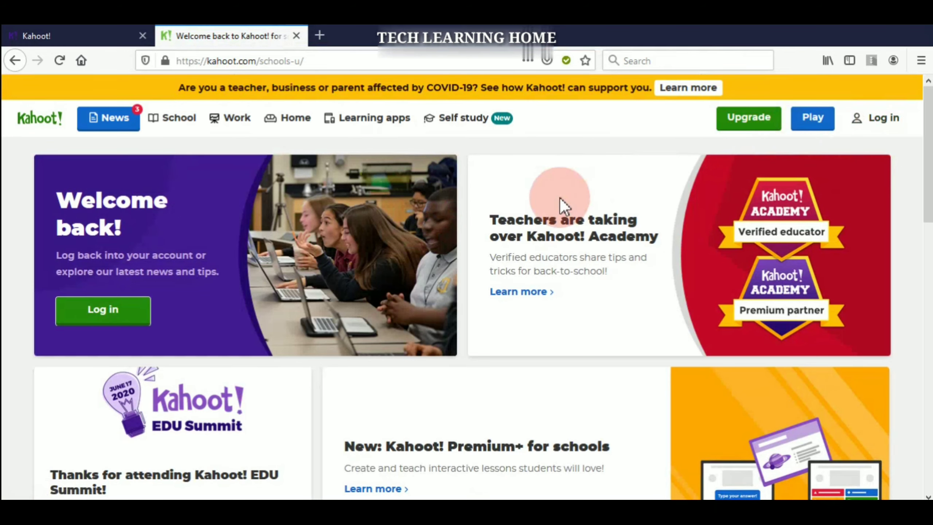
Switch to the signed-in Kahoot! home page and create a new blank kahoot
click(91, 40)
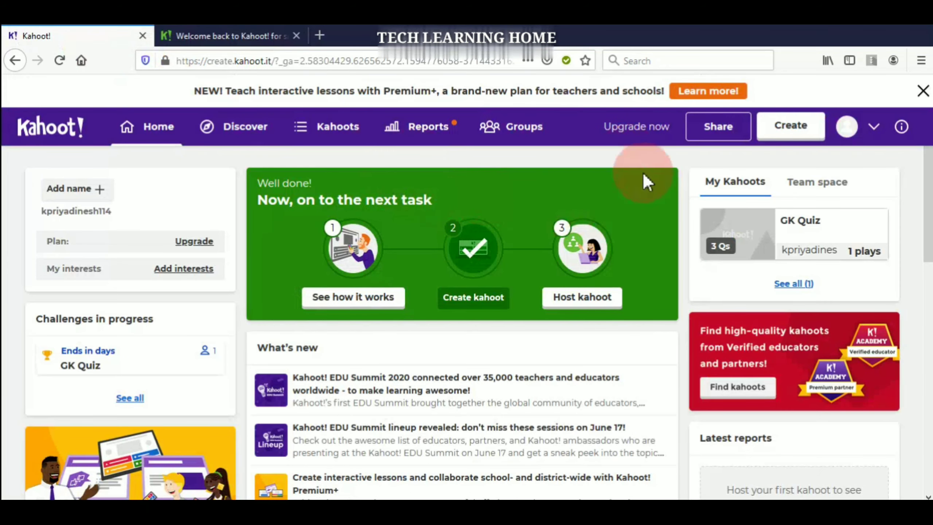
click(803, 141)
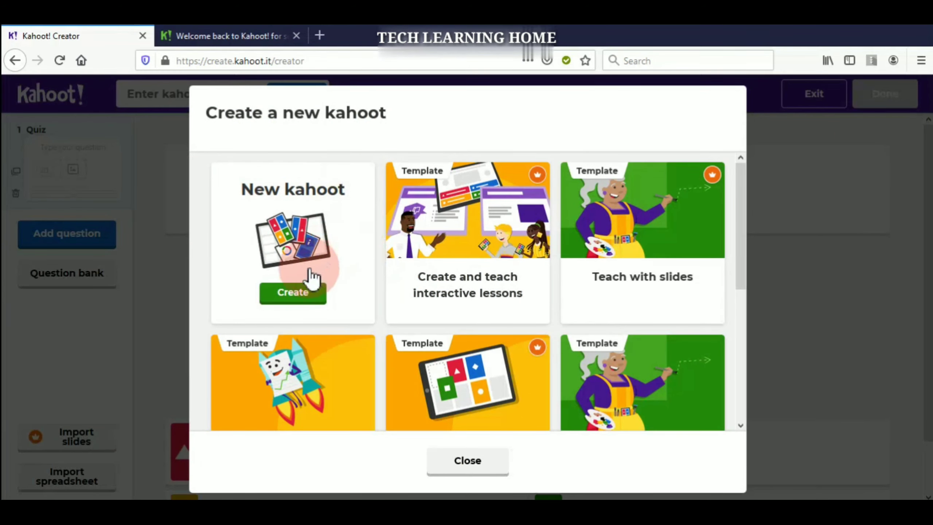
click(298, 299)
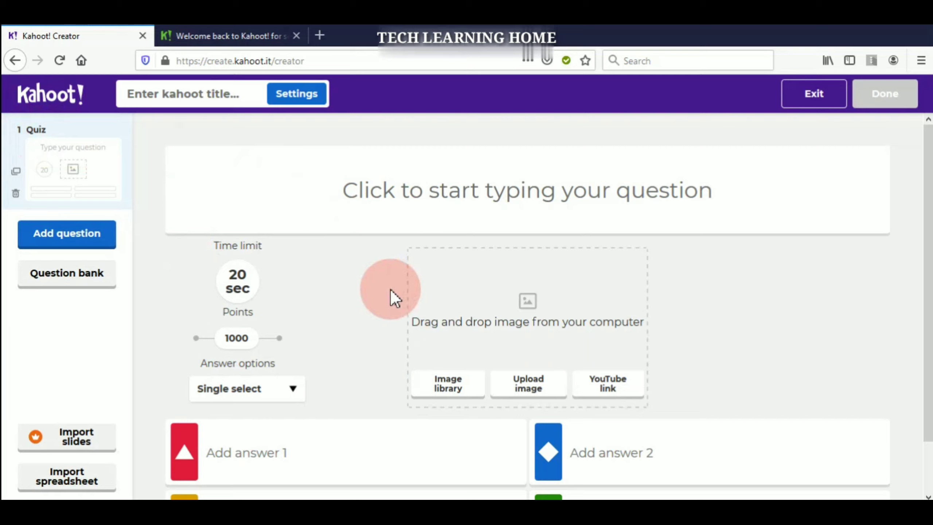
Enter the first quiz question "How many colors in the rainbow?" and set its time limit to 10 seconds
click(373, 190)
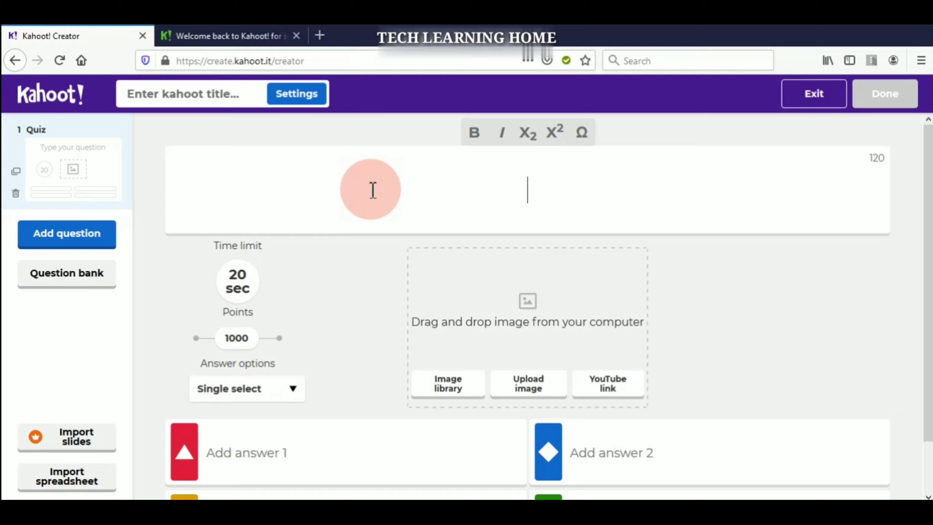
text(How many colors in the rainbow?)
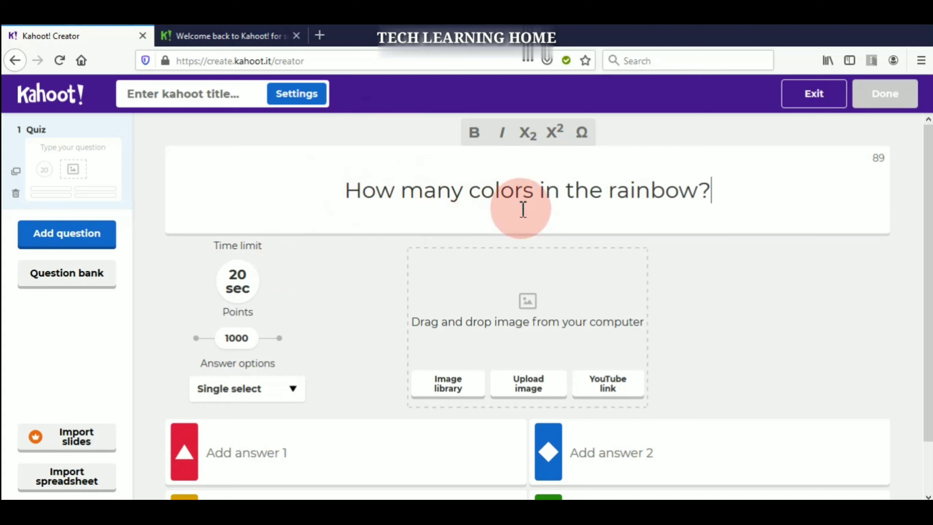
click(239, 281)
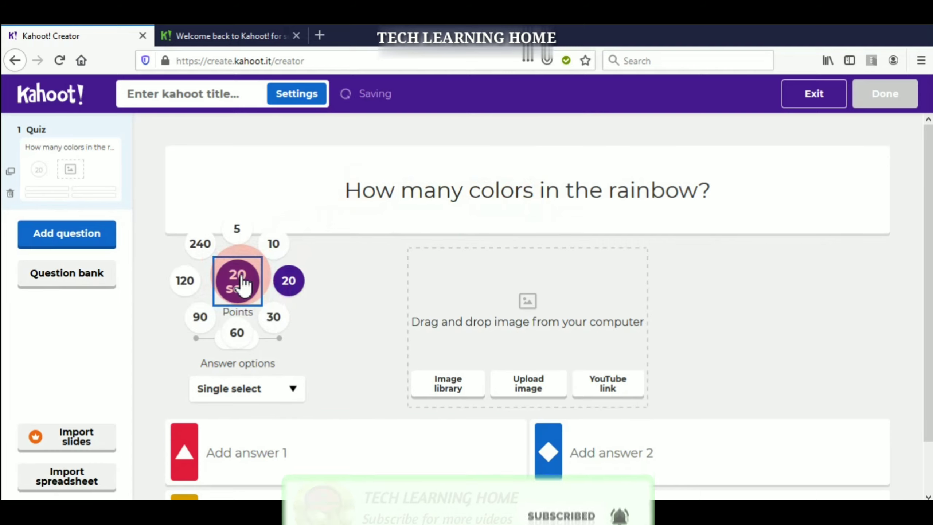
click(273, 245)
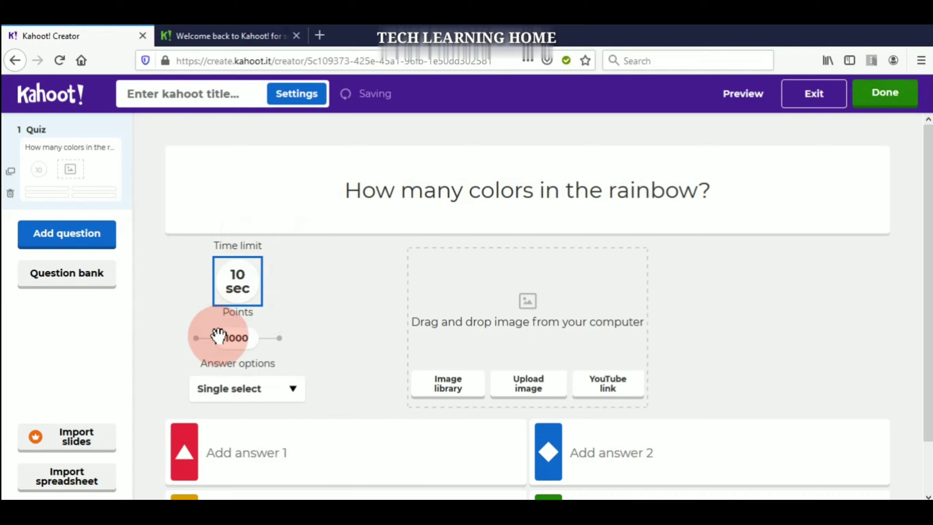
Try 0 and 2000 points for the rainbow question, and set the points back to 1000
click(198, 338)
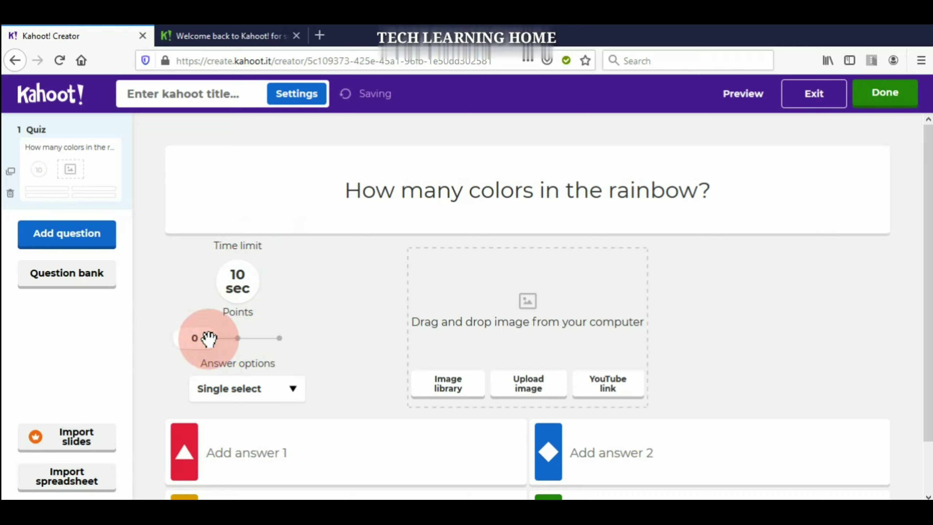
click(236, 338)
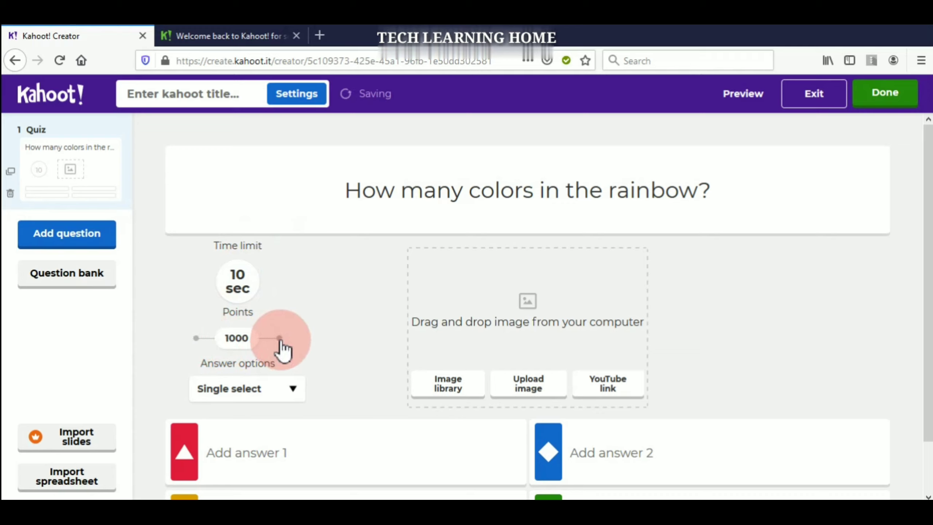
click(279, 338)
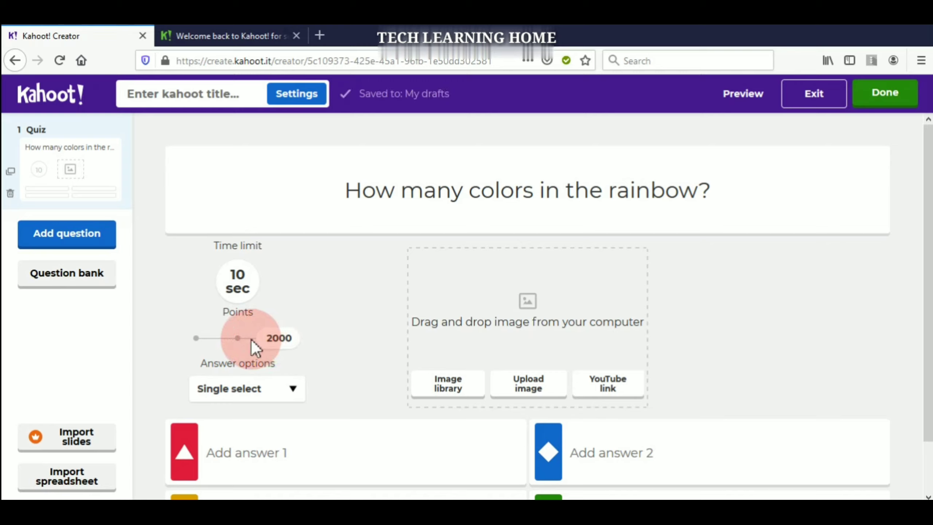
click(237, 338)
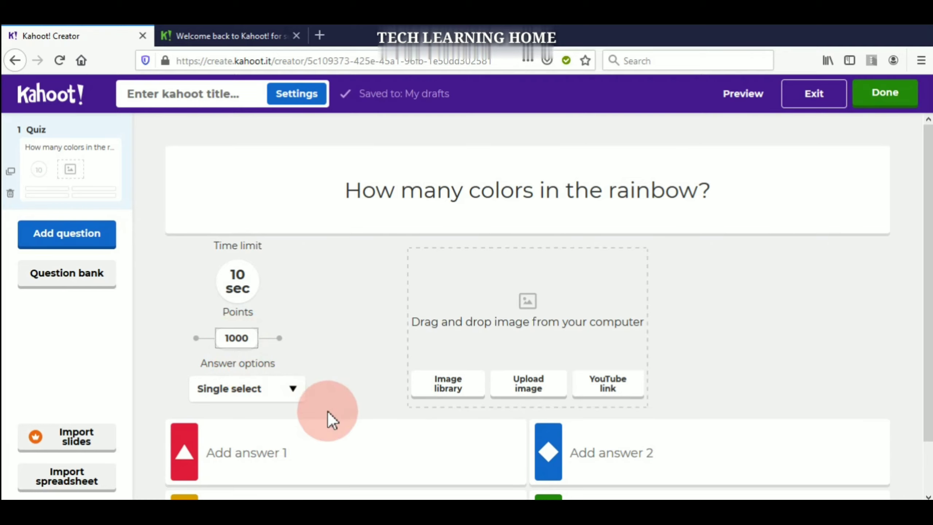
Fill in the rainbow question's answers 1 to 4 as 5, 7, 3 and 8, and mark 7 as correct
click(356, 440)
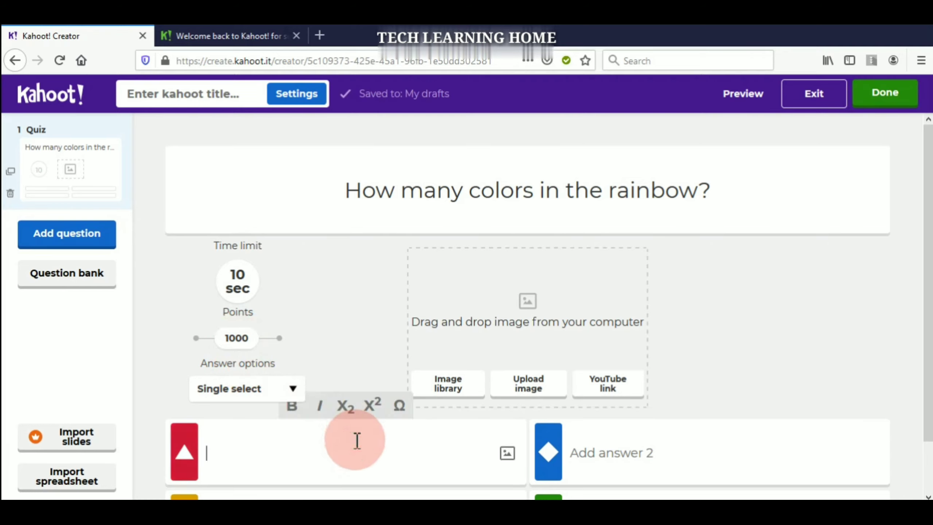
scroll(910, 266, down, 3)
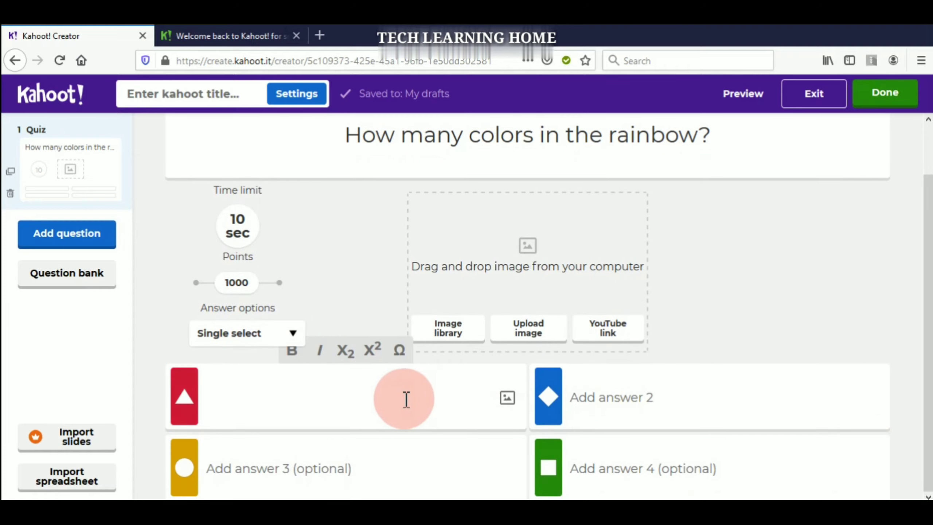
text(5)
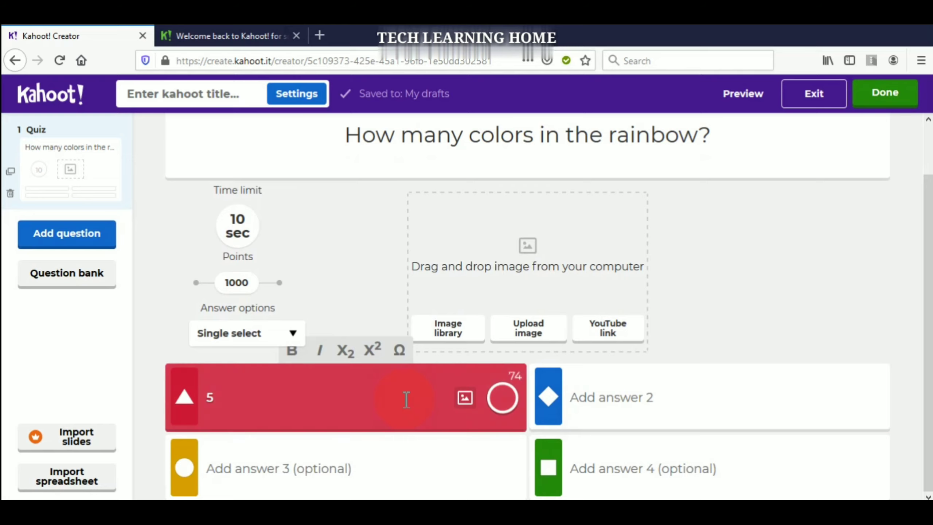
click(714, 399)
click(694, 403)
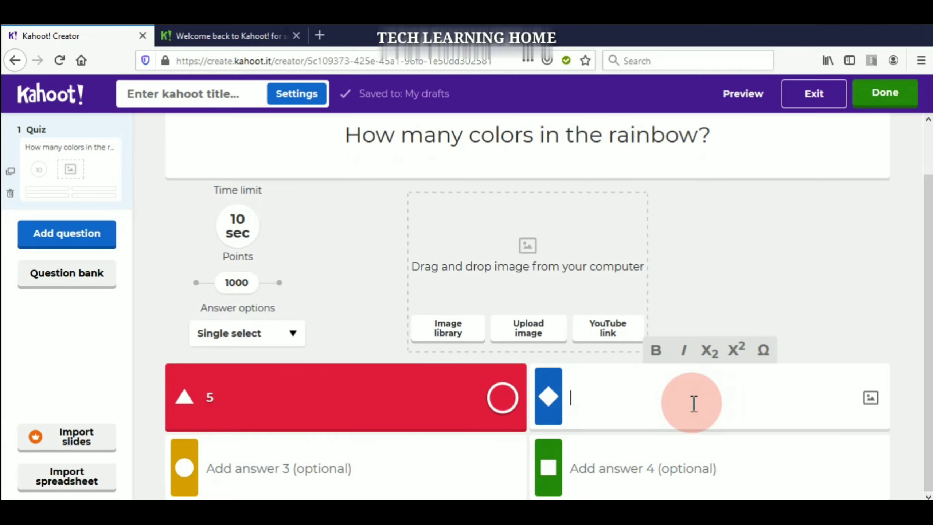
text(7)
click(346, 469)
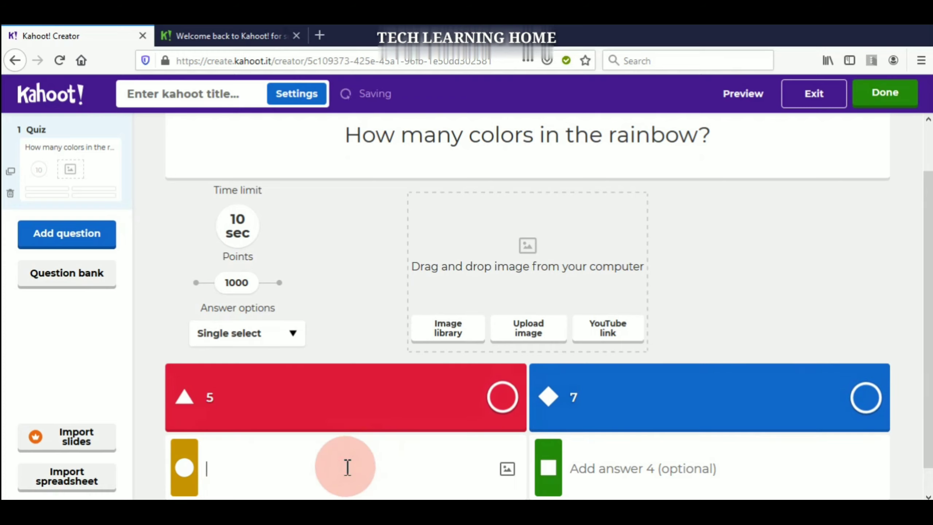
text(3)
click(595, 472)
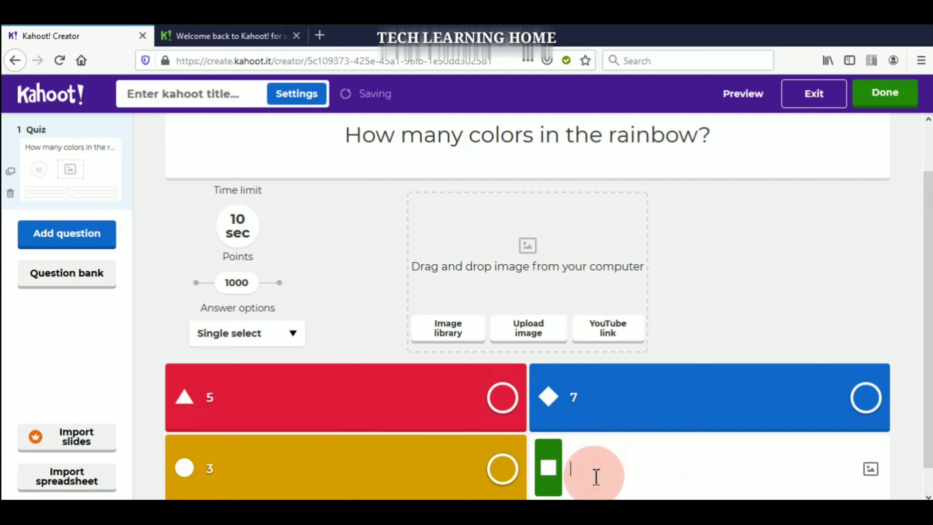
text(8)
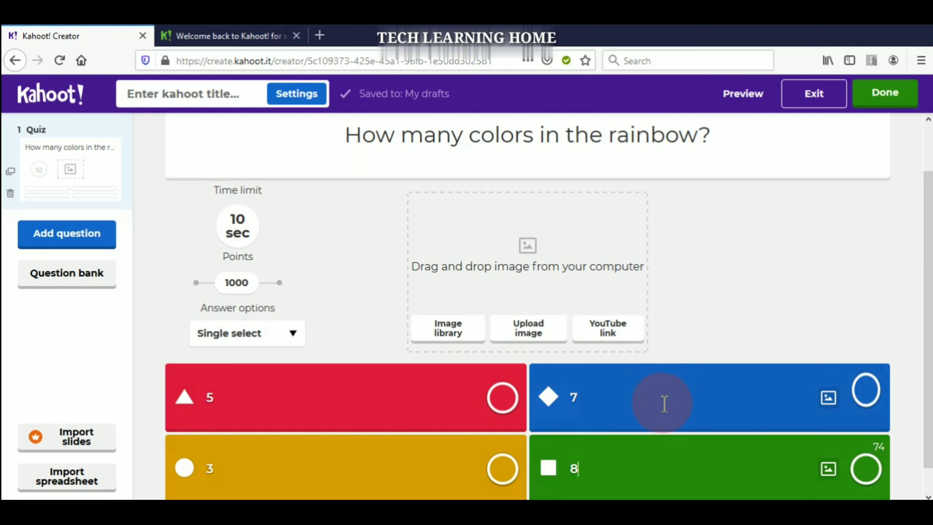
click(860, 402)
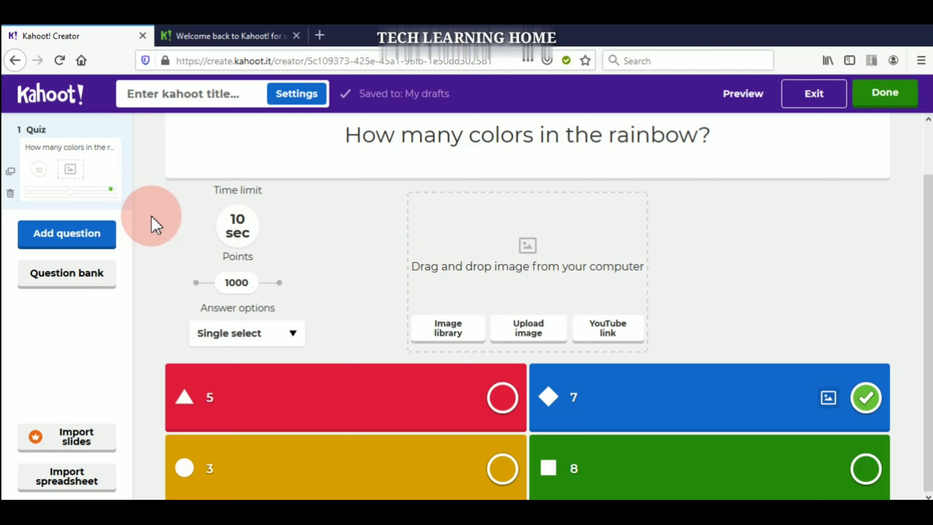
Add a True or false question with the text "facebook is one of the social media"
click(87, 243)
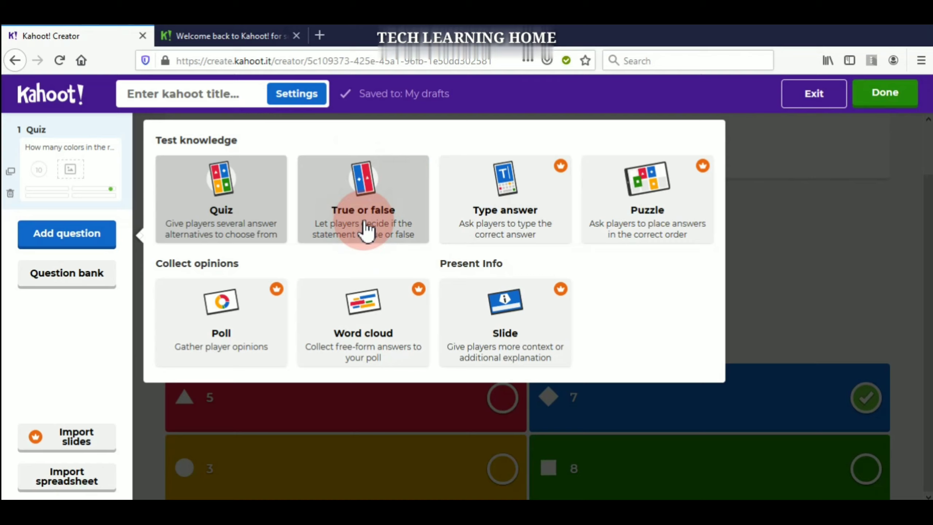
click(380, 202)
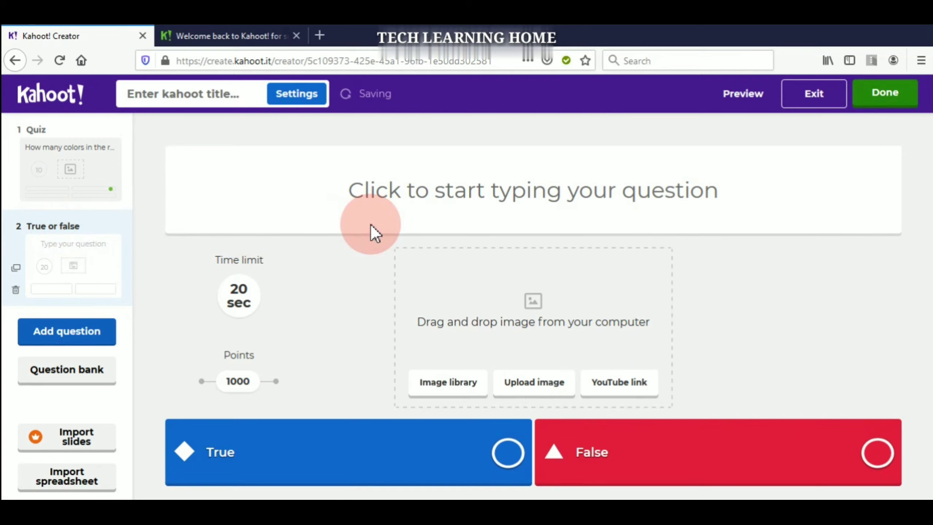
click(400, 205)
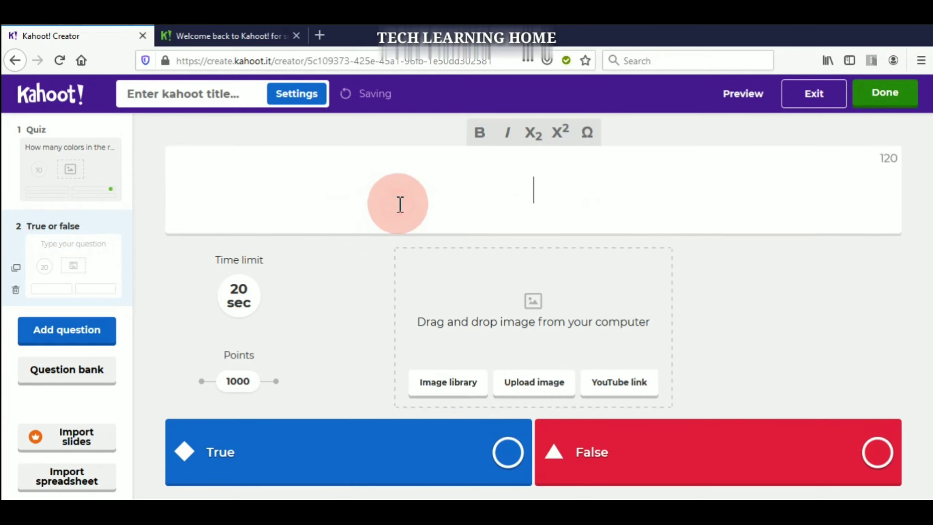
text(facebook is one of the social media)
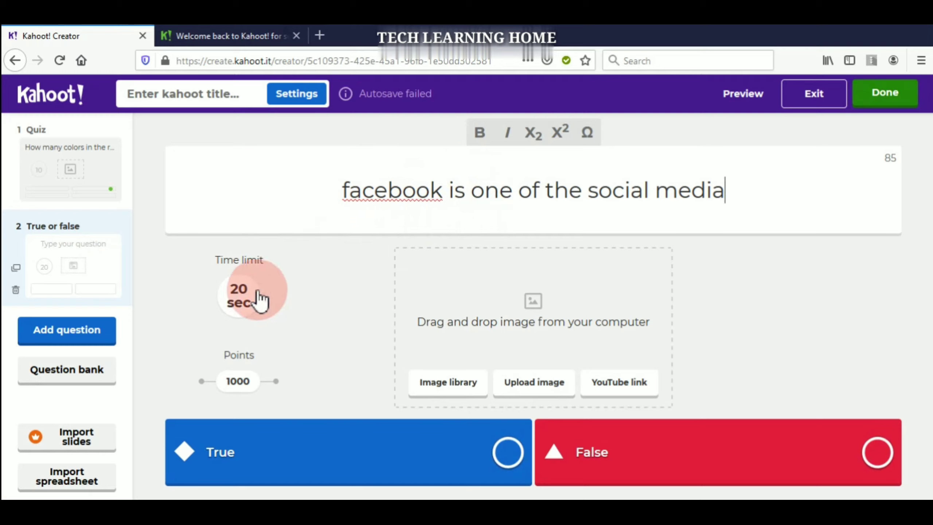
Set the true-or-false question's time limit to 10 seconds and mark True as the correct answer
click(246, 302)
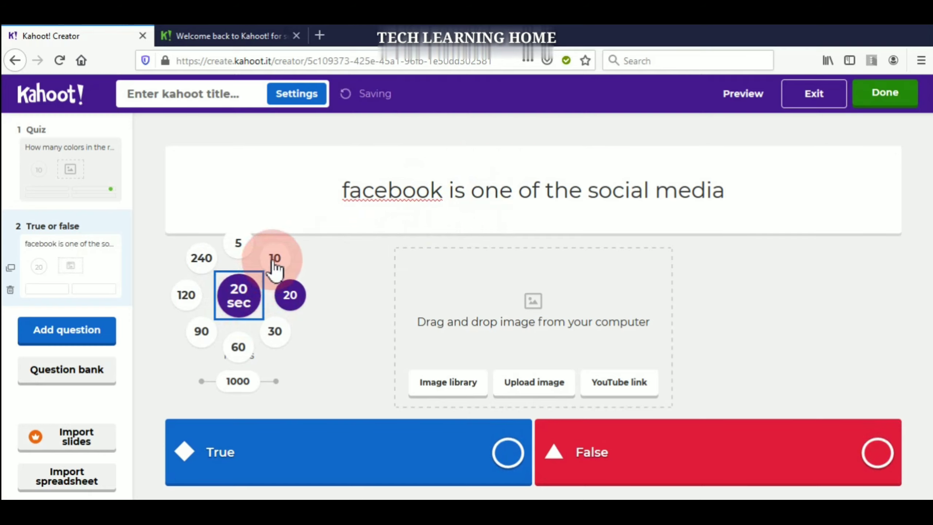
click(273, 260)
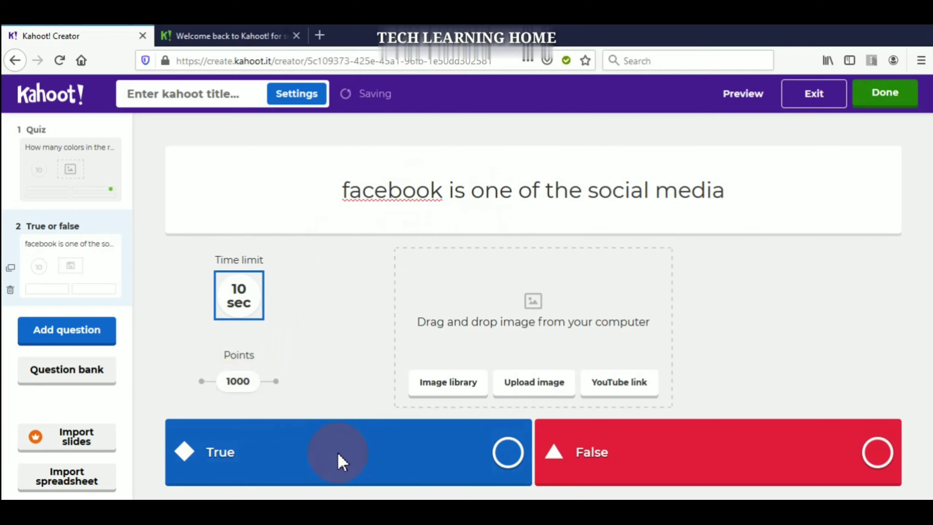
click(744, 443)
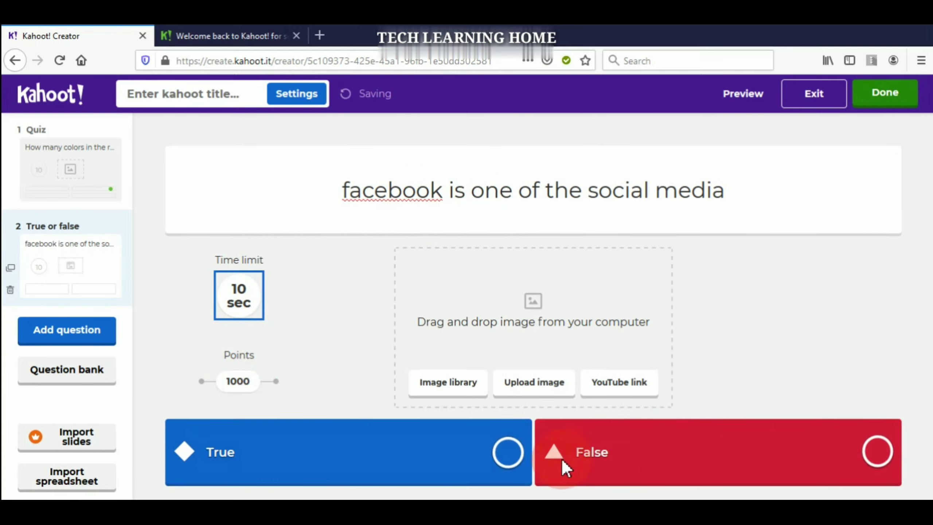
click(718, 335)
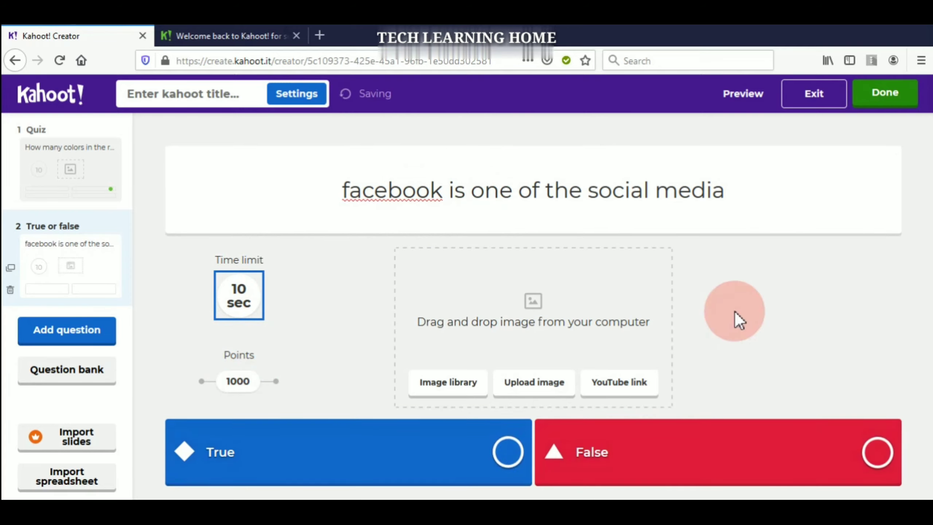
click(444, 465)
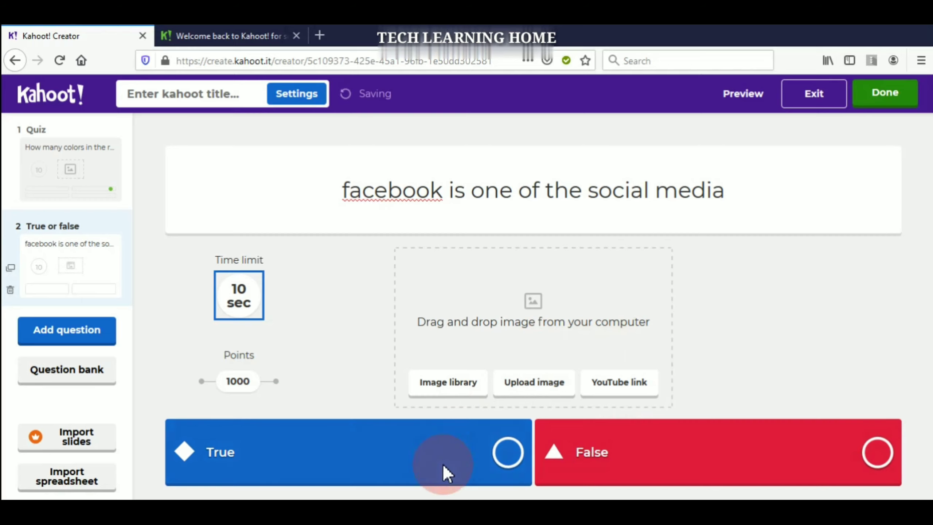
click(509, 455)
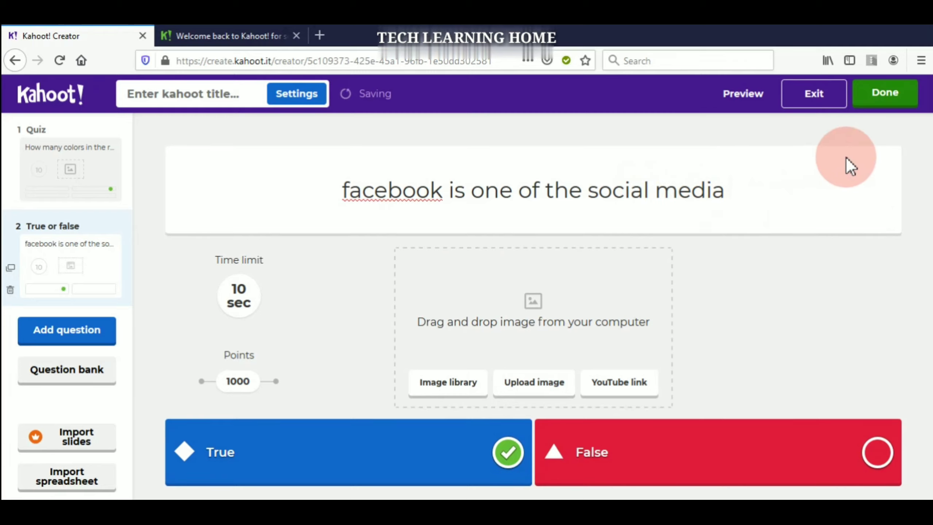
Finish the quiz and save it with the title "GK", leaving the description empty
click(888, 95)
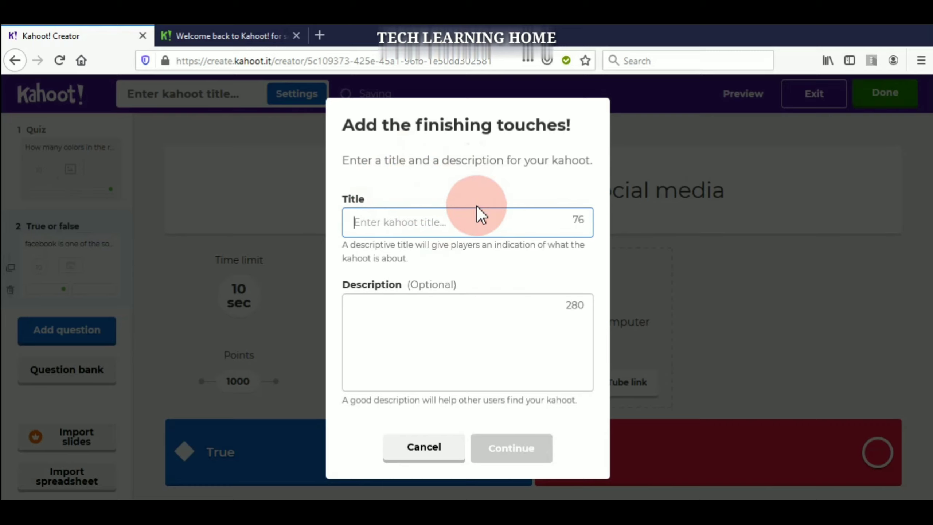
click(451, 220)
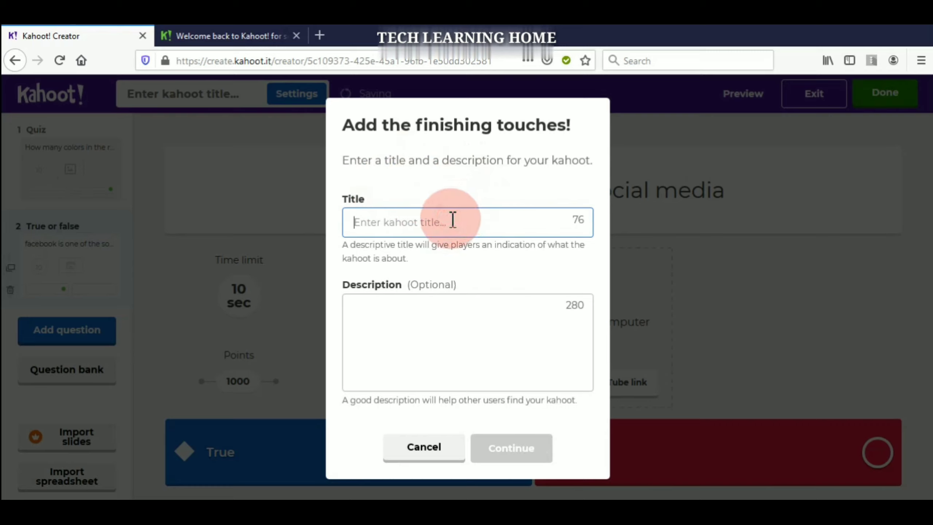
text(GK)
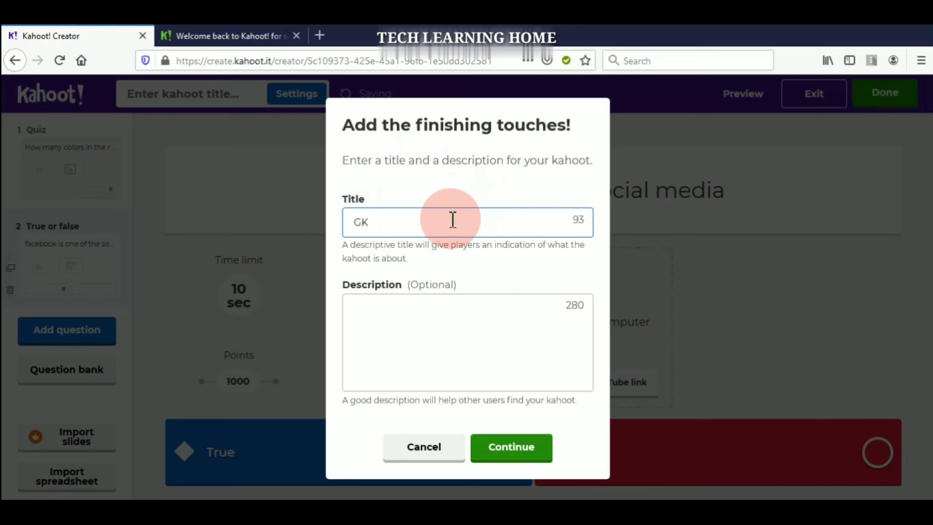
click(389, 311)
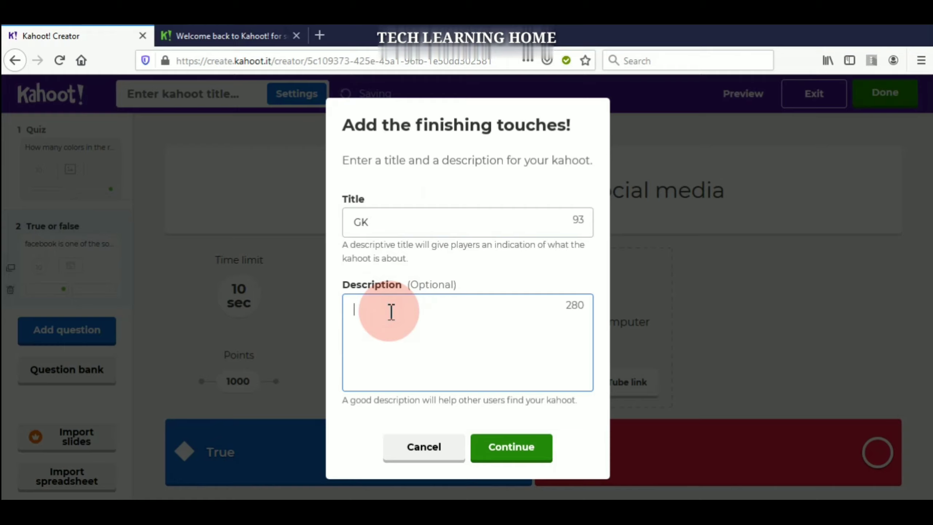
click(499, 452)
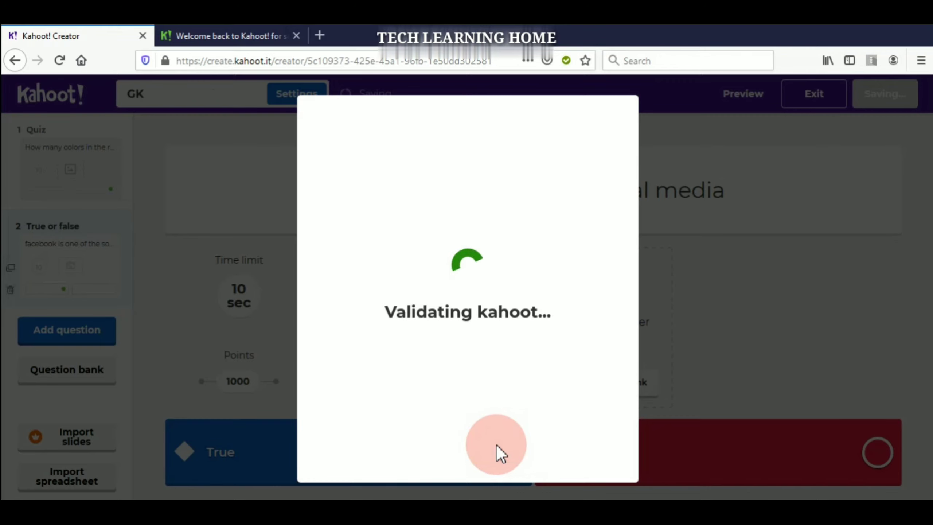
Assign the GK kahoot as a self-paced challenge due Sat 18 Jul, 12:00 PM, with the question timer on
scroll(513, 258, down, 1)
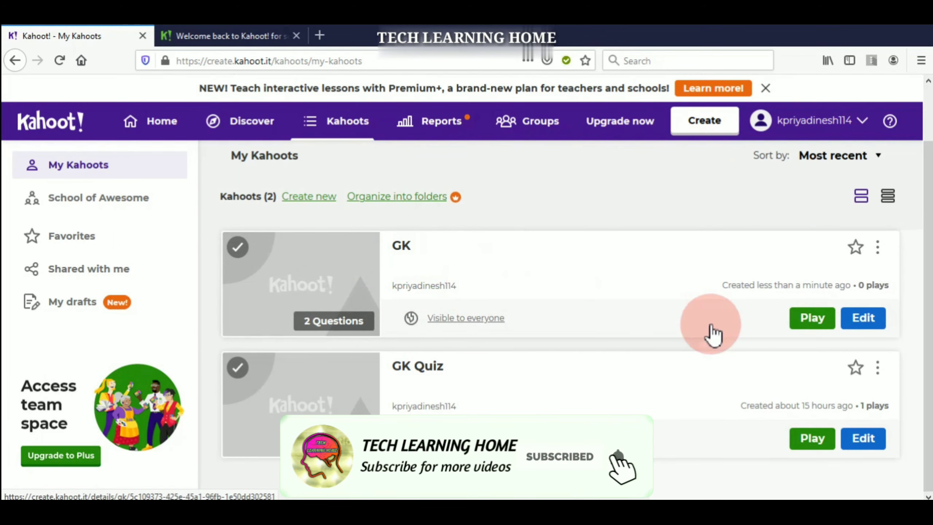
click(813, 318)
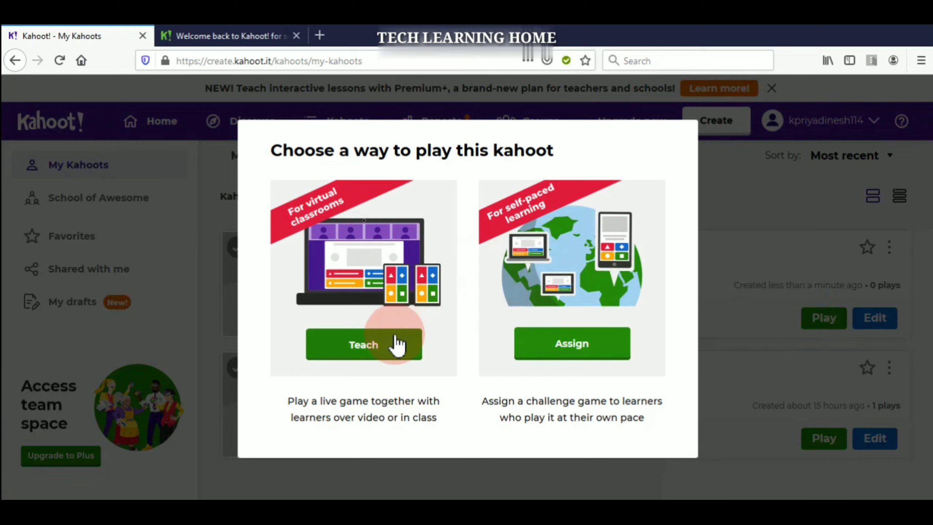
click(536, 336)
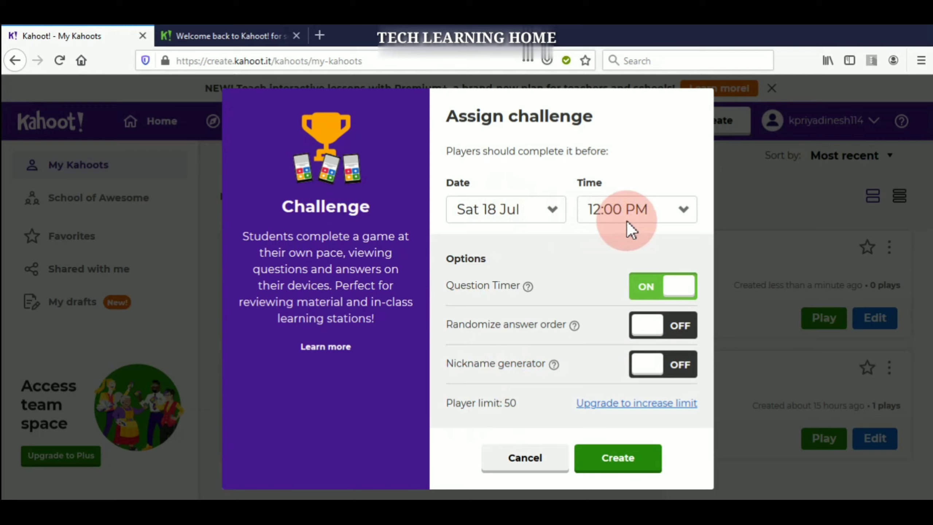
click(603, 465)
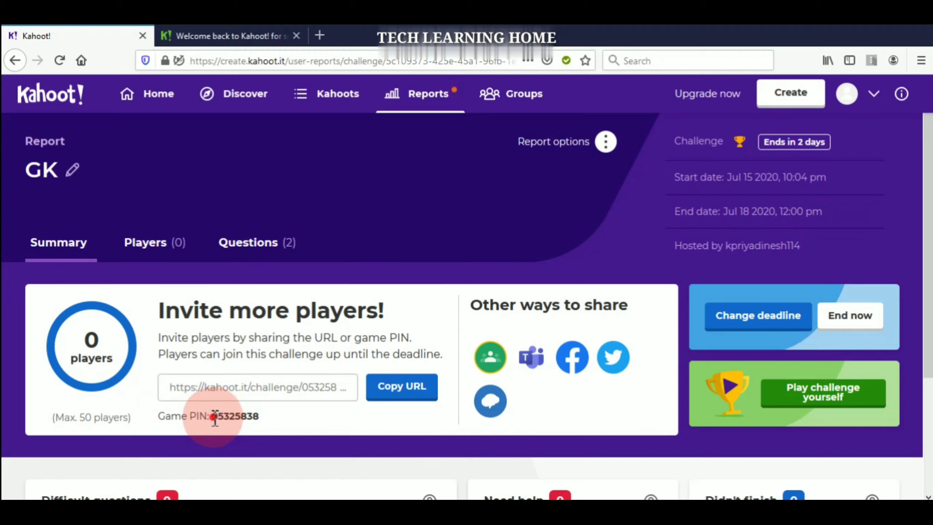
Copy the challenge's game PIN and open the Play page of kahoot.com in a new browser tab
drag(215, 418, 260, 419)
key(ctrl+c)
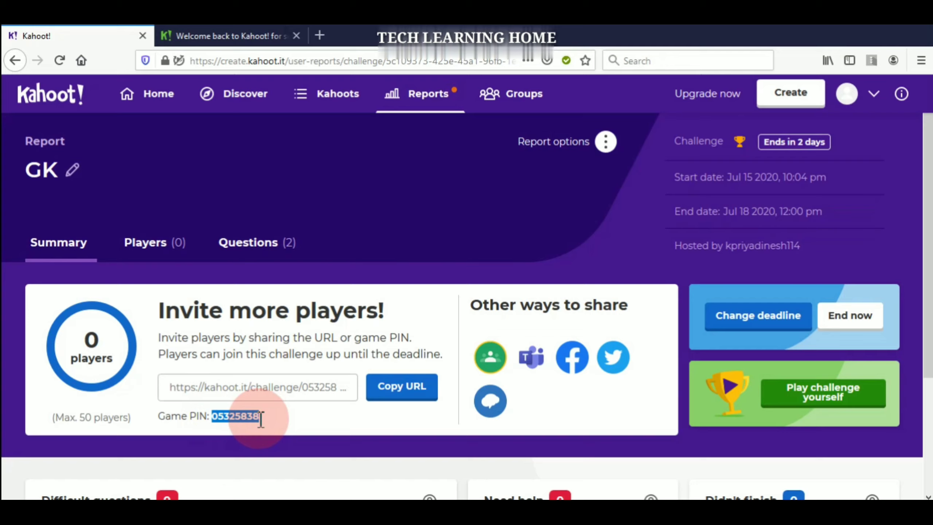
click(319, 35)
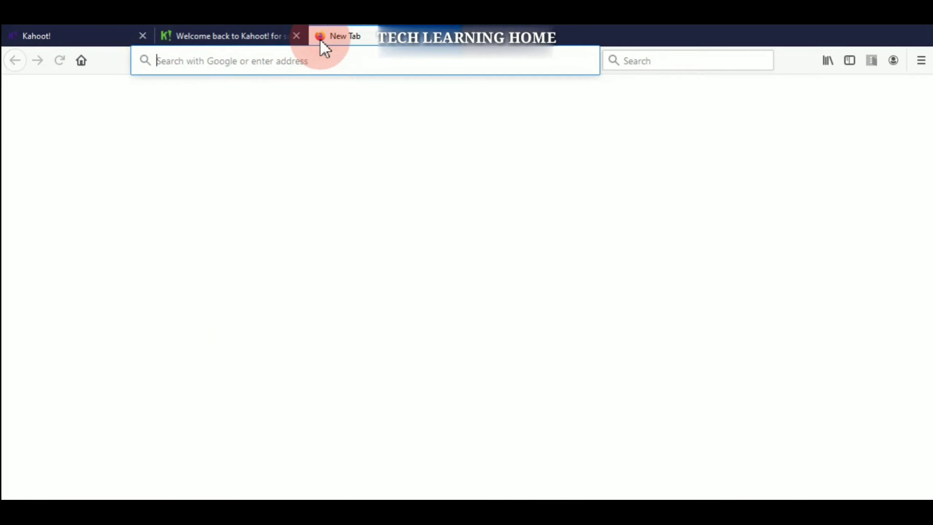
text(kahoot.com/)
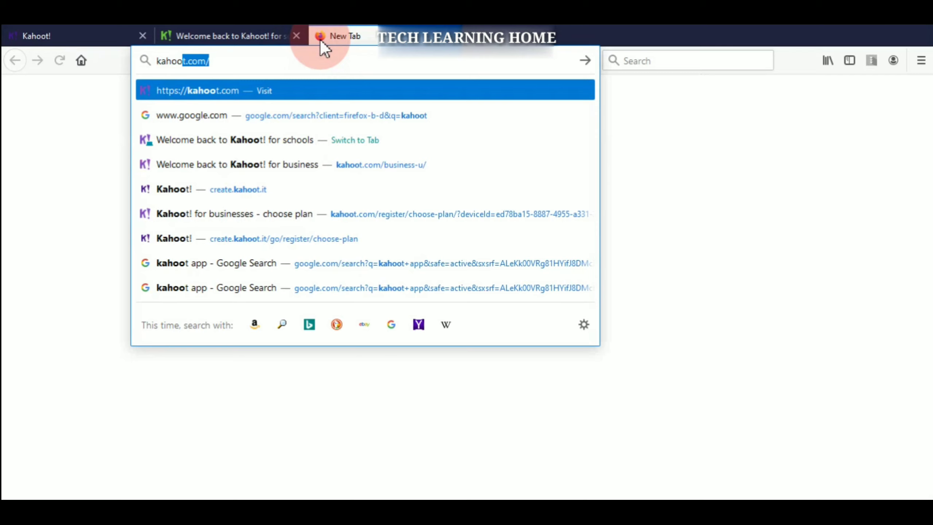
key(Return)
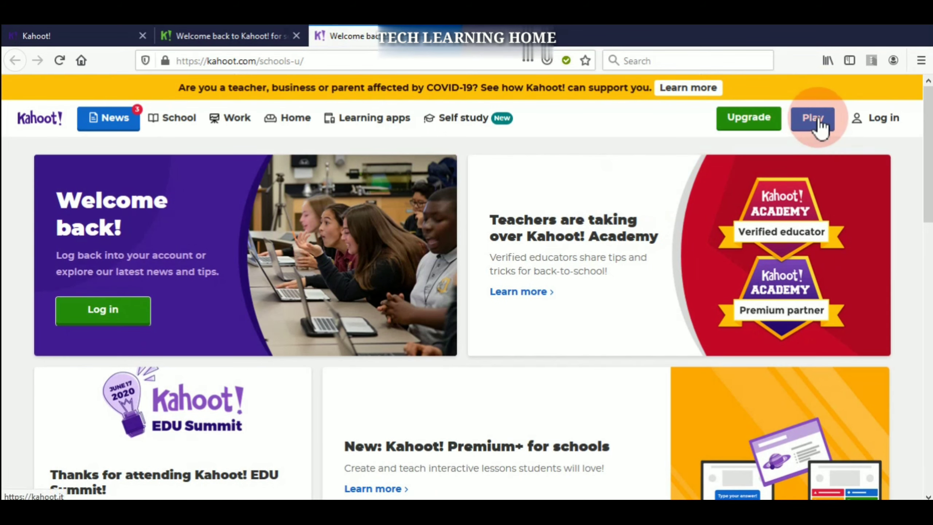
click(818, 120)
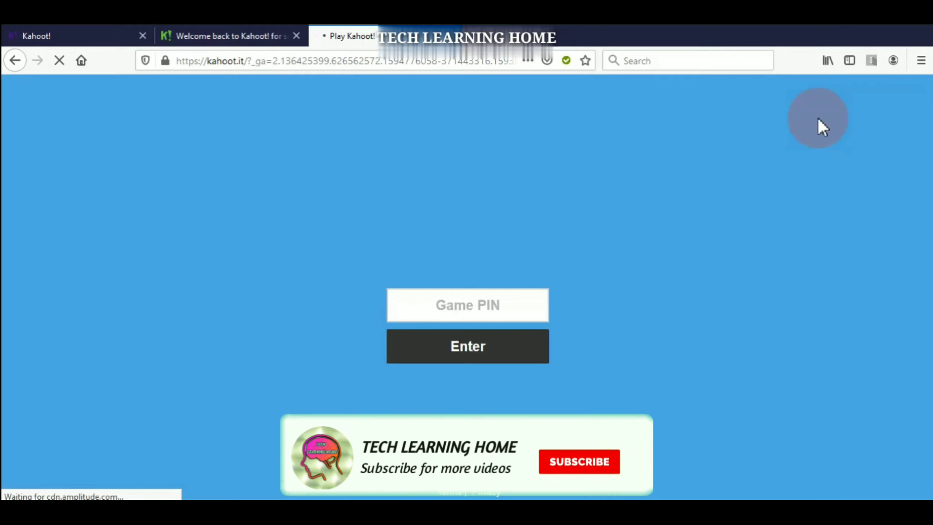
Enter the copied game PIN and join the GK challenge with the nickname "a"
click(479, 305)
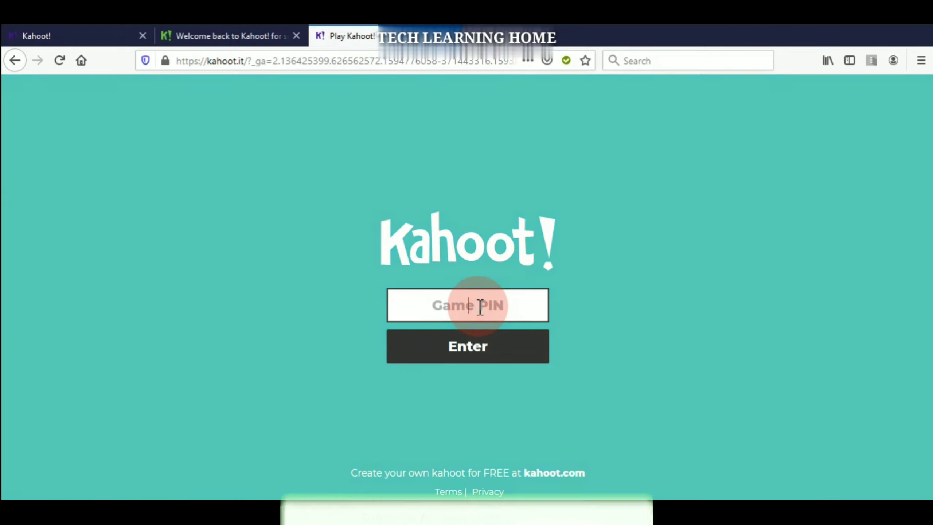
key(ctrl+v)
click(468, 353)
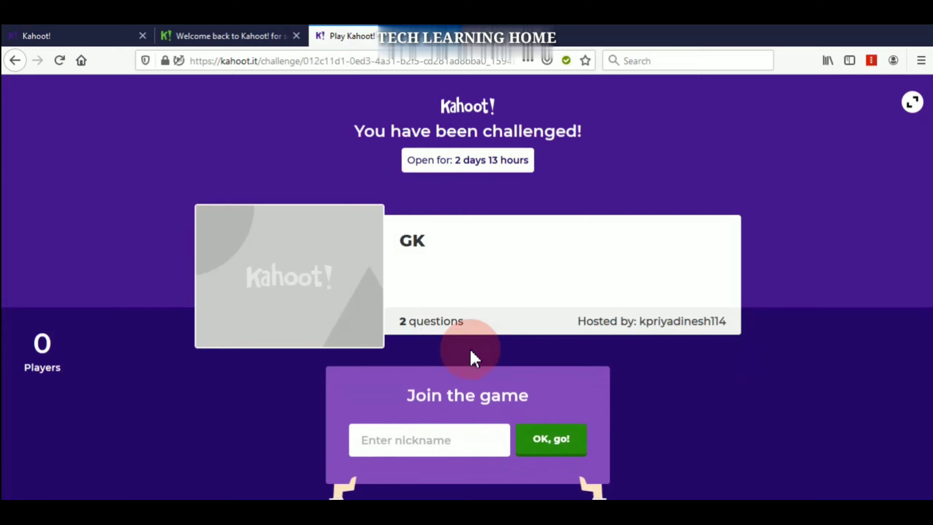
click(420, 440)
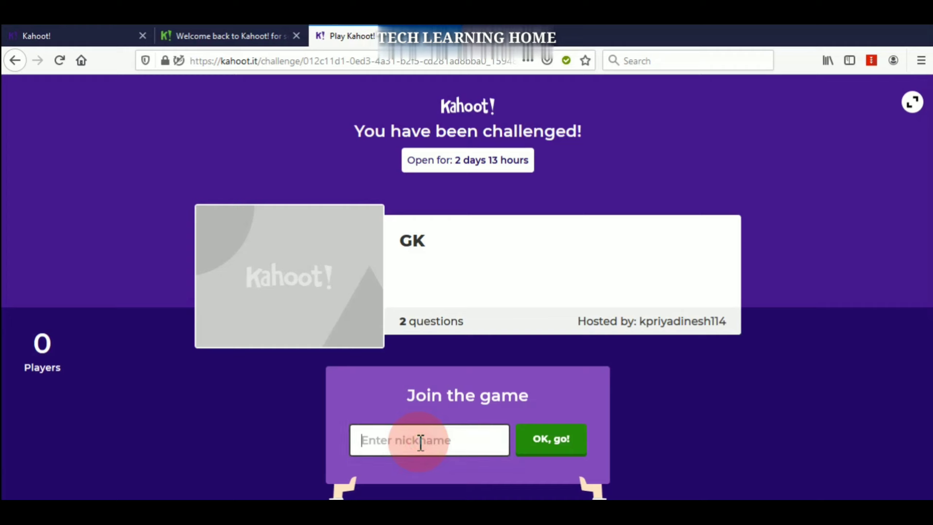
text(a)
click(544, 448)
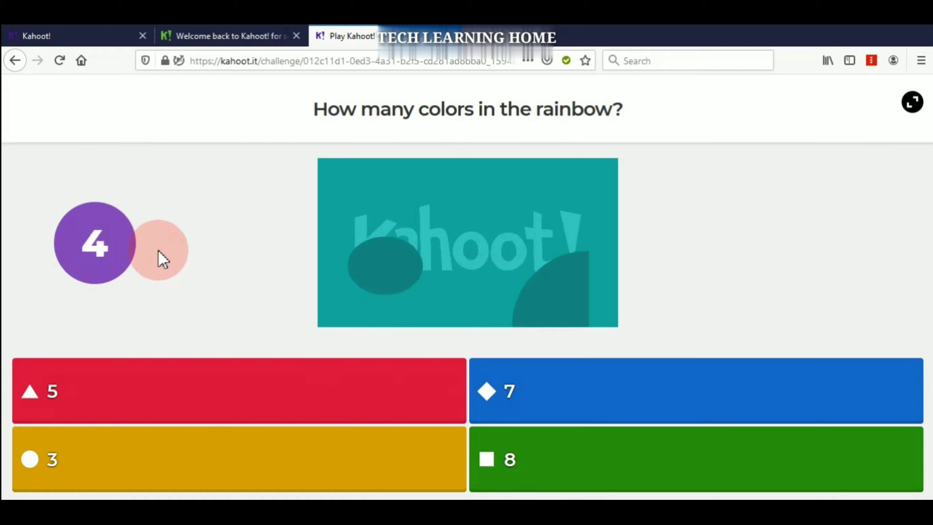
Answer 7 to the rainbow question and False to the facebook question
click(575, 405)
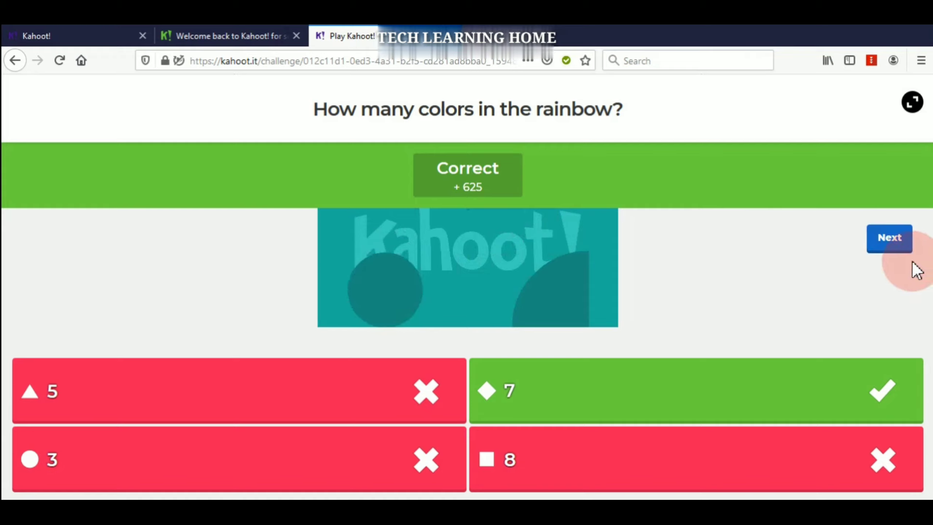
click(890, 253)
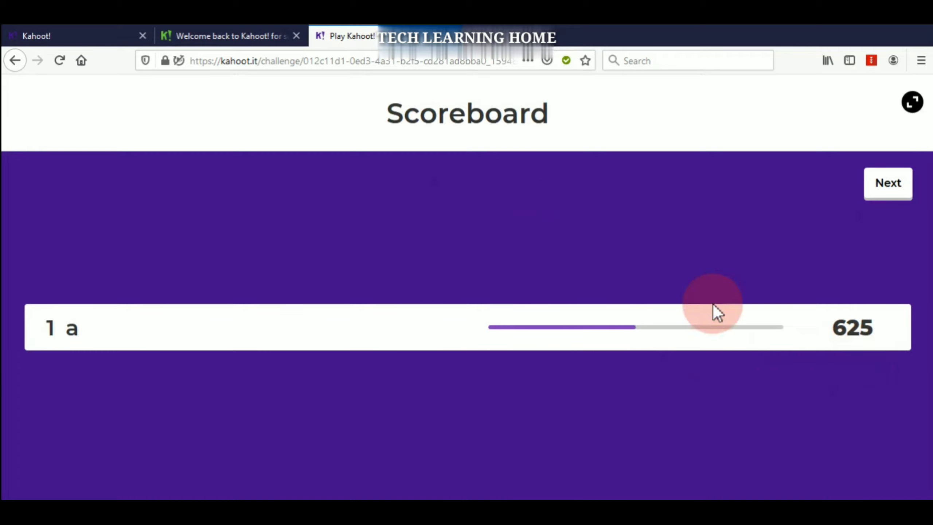
click(887, 196)
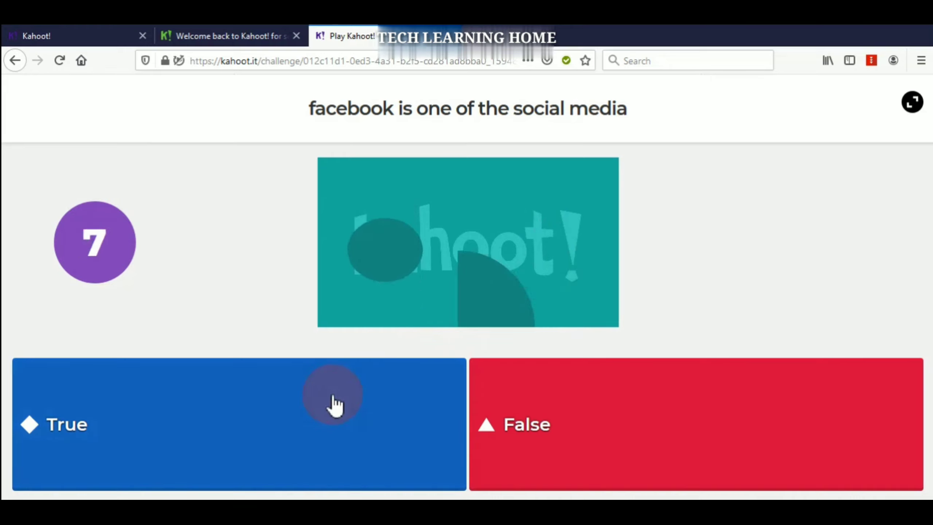
click(595, 386)
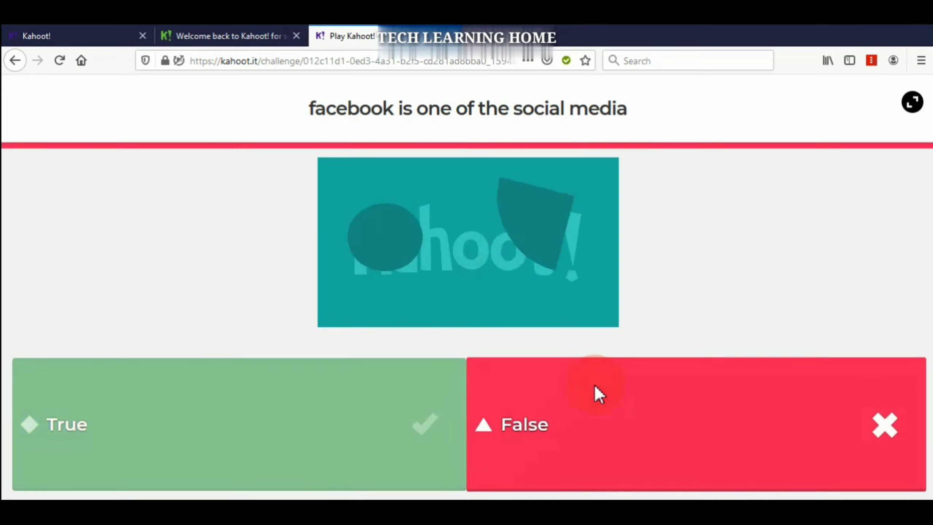